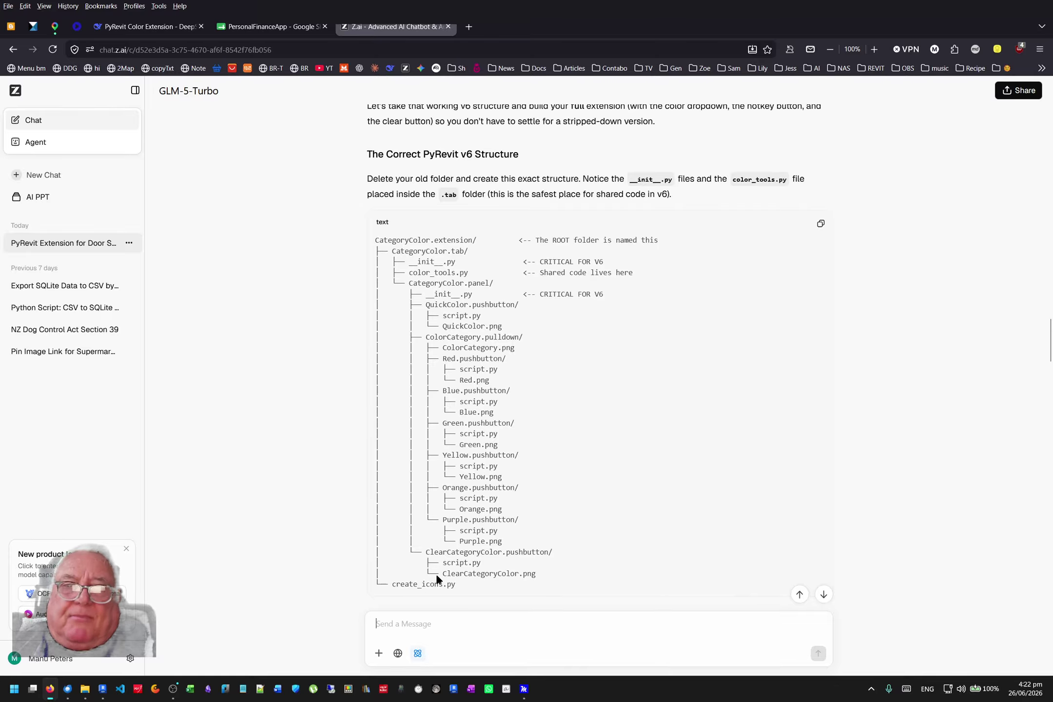
Switch to Revit and set Color Splasher to the Walls category and the Area parameter.
{"action": "left_click", "coordinate": [160, 25]}
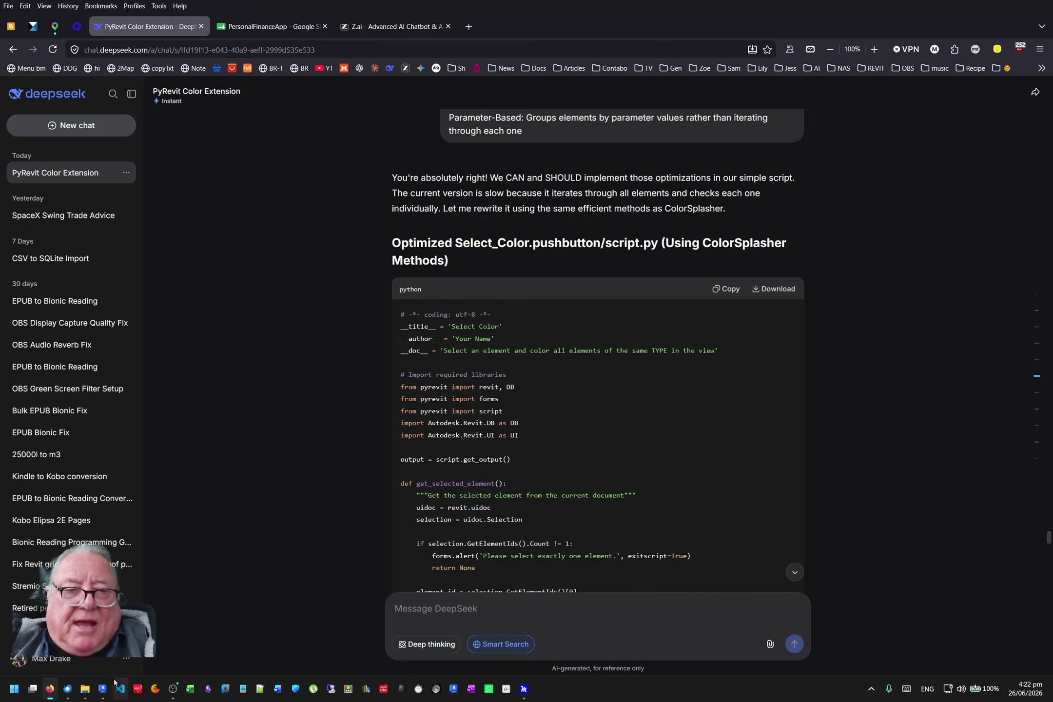
{"action": "left_click", "coordinate": [103, 691]}
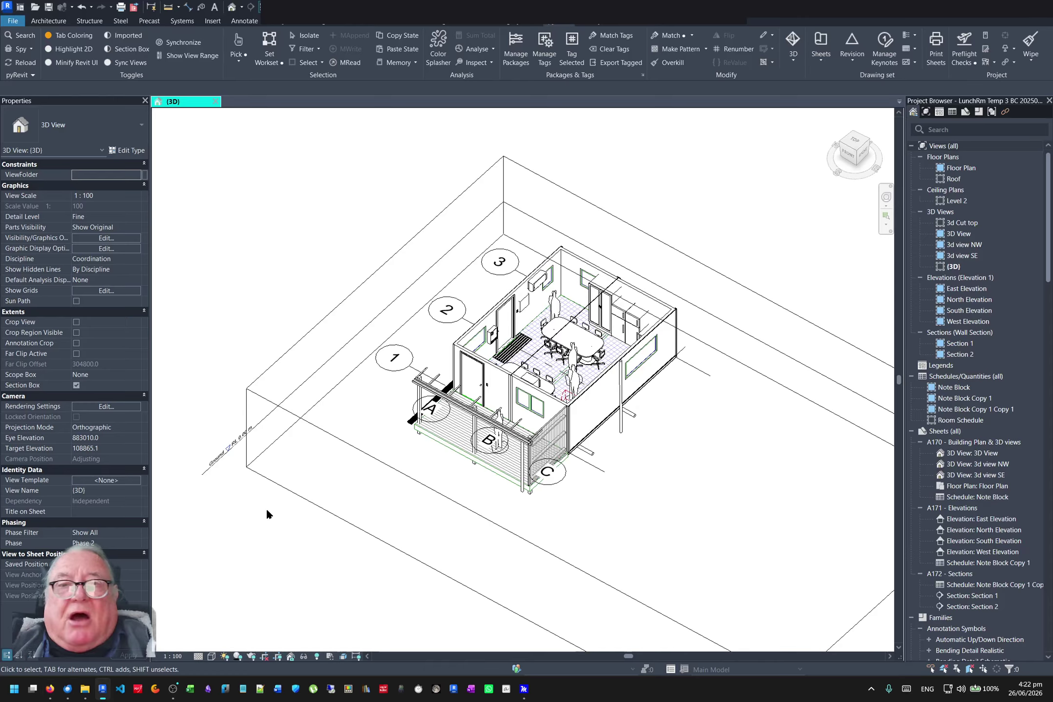
{"action": "left_click", "coordinate": [437, 50]}
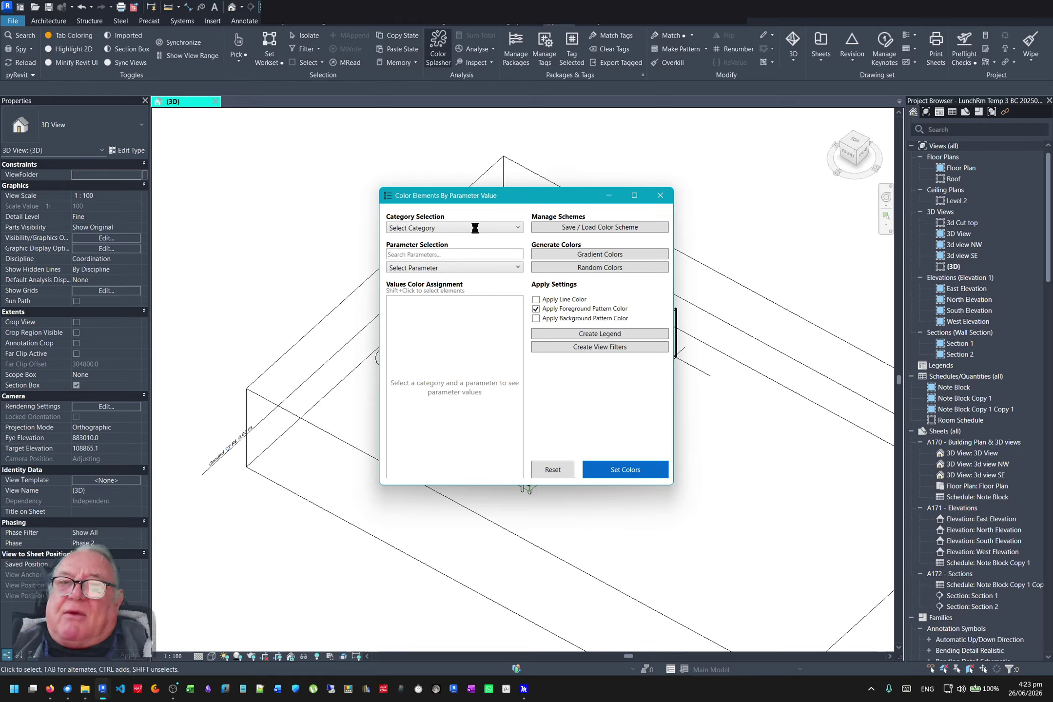
{"action": "left_click", "coordinate": [475, 227]}
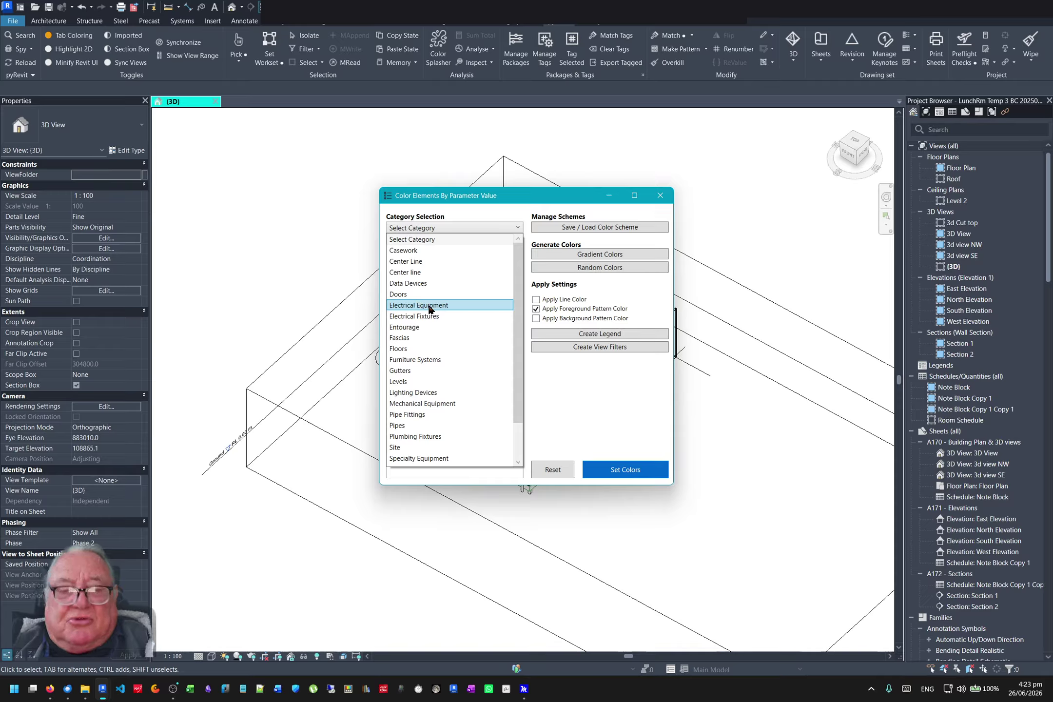
{"action": "scroll", "coordinate": [419, 370], "scroll_direction": "down", "scroll_amount": 3}
{"action": "left_click", "coordinate": [410, 462]}
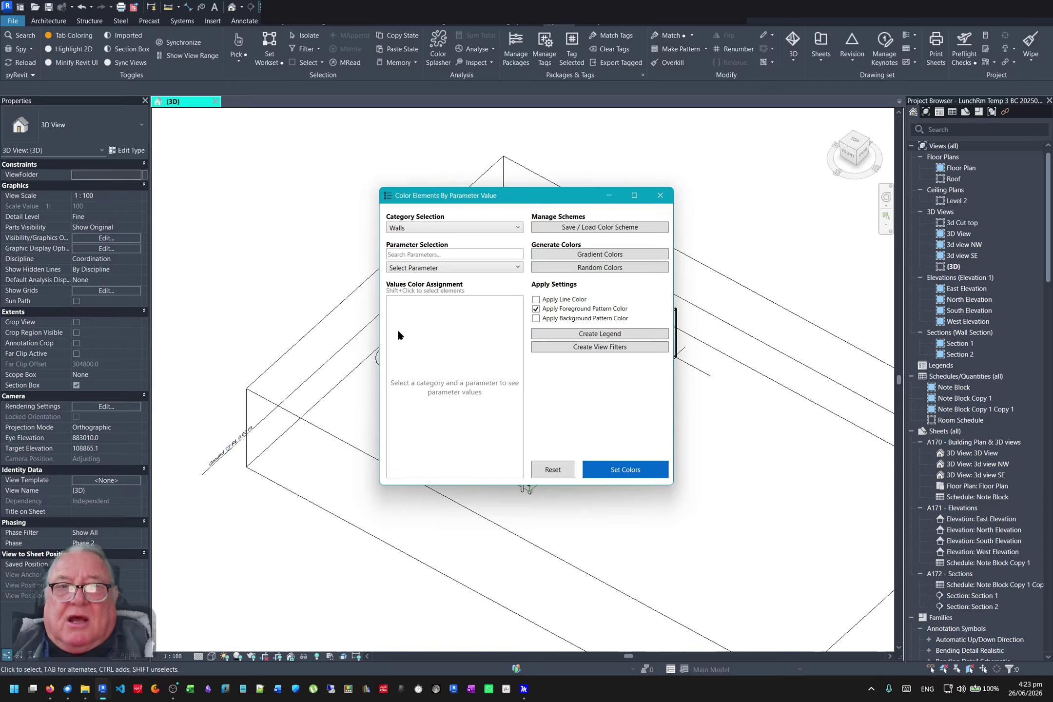
{"action": "left_click", "coordinate": [456, 266]}
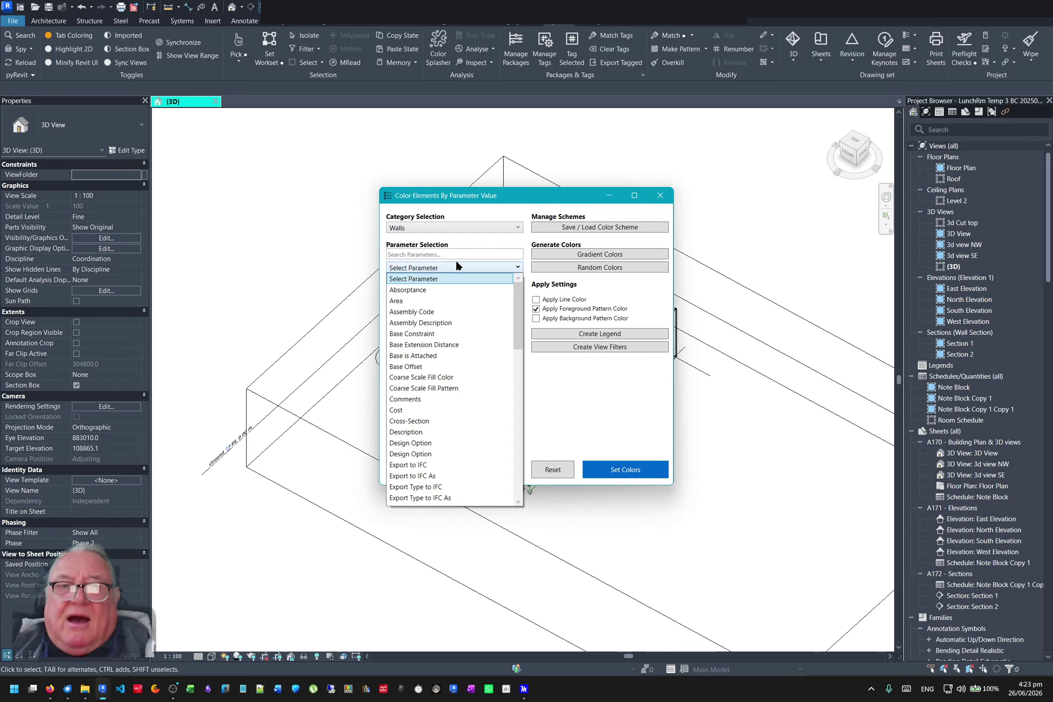
{"action": "left_click", "coordinate": [389, 300]}
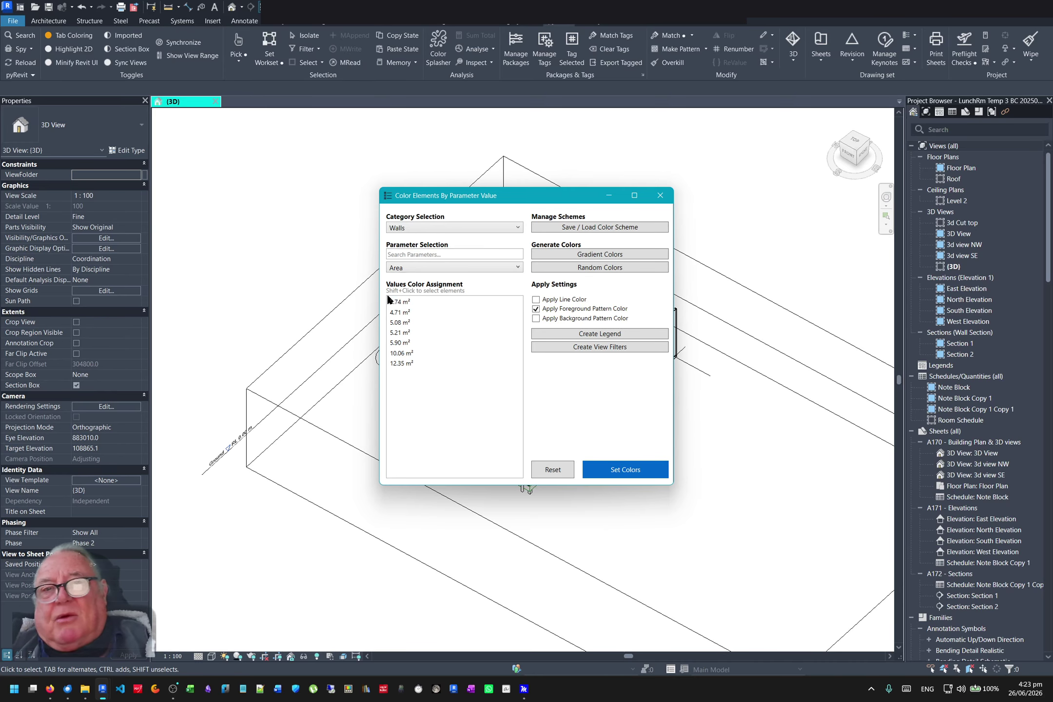
Generate gradient colors for the wall area values.
{"action": "left_click", "coordinate": [599, 255]}
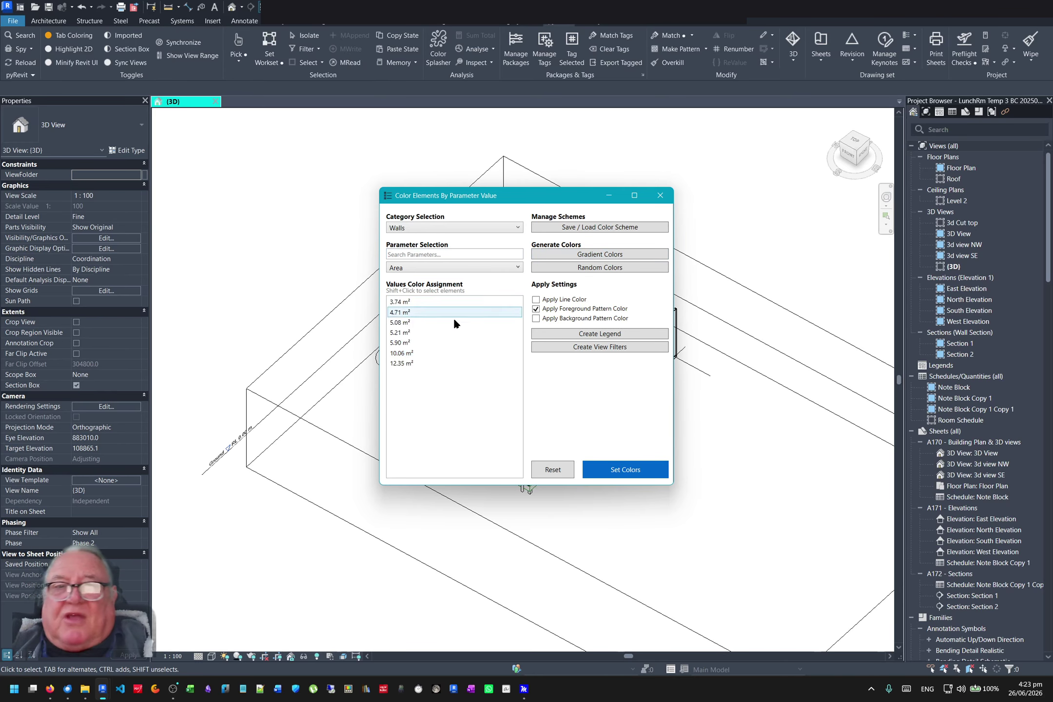
{"action": "left_click", "coordinate": [603, 267]}
{"action": "left_click", "coordinate": [613, 254]}
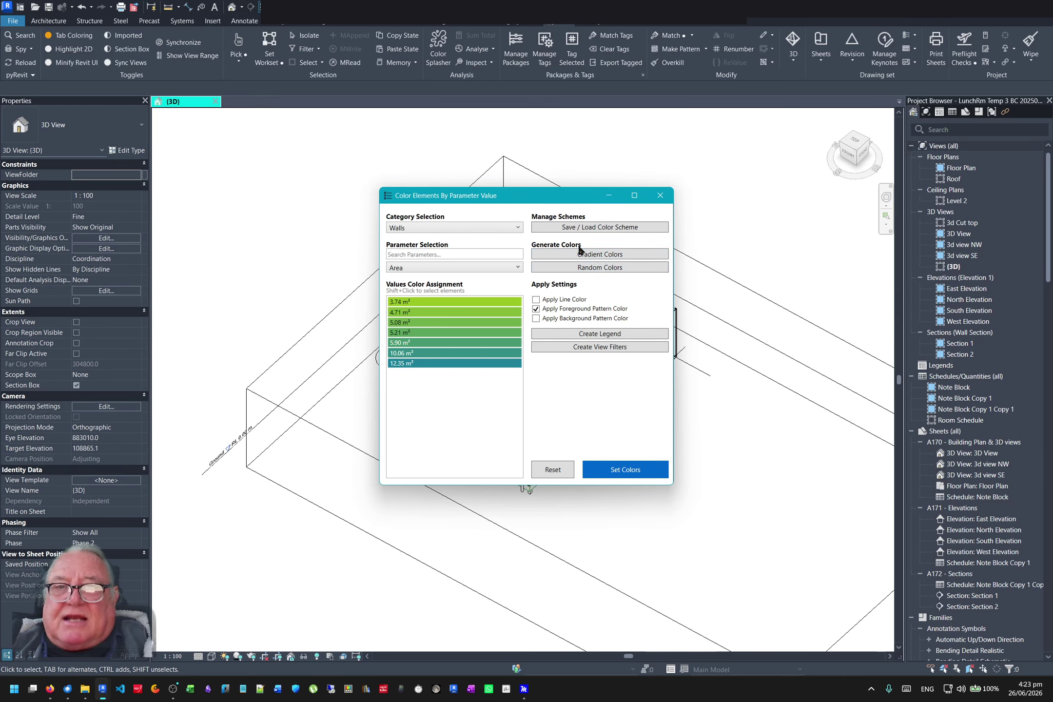
Try to save the gradient color scheme as a file on the Desktop.
{"action": "left_click", "coordinate": [585, 232]}
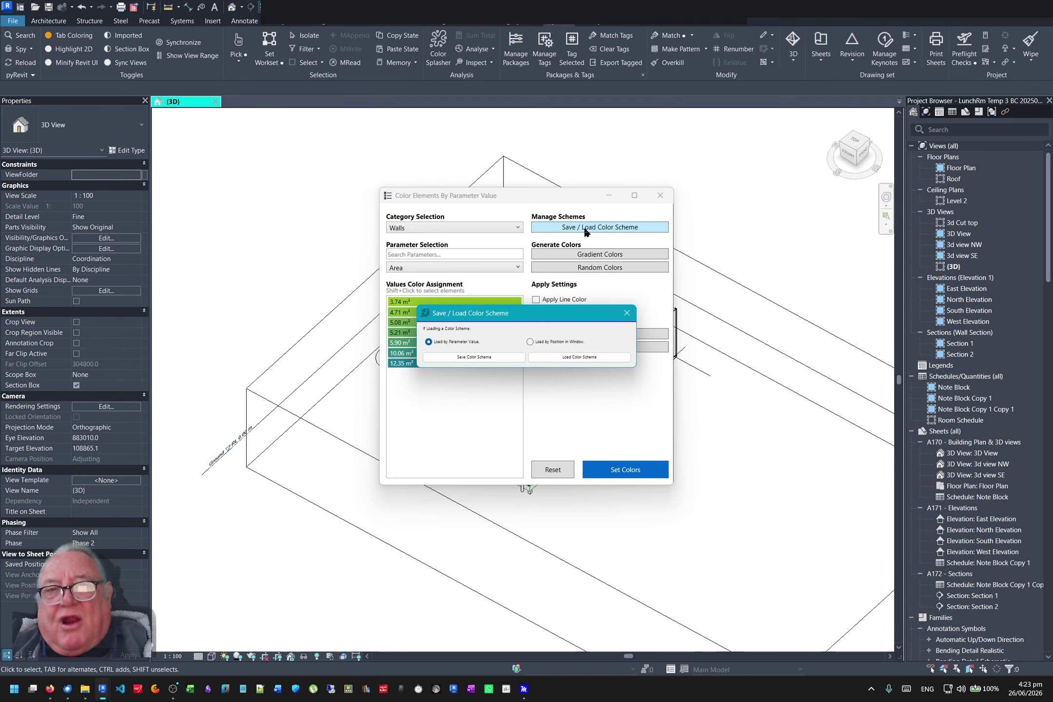
{"action": "left_click", "coordinate": [469, 358]}
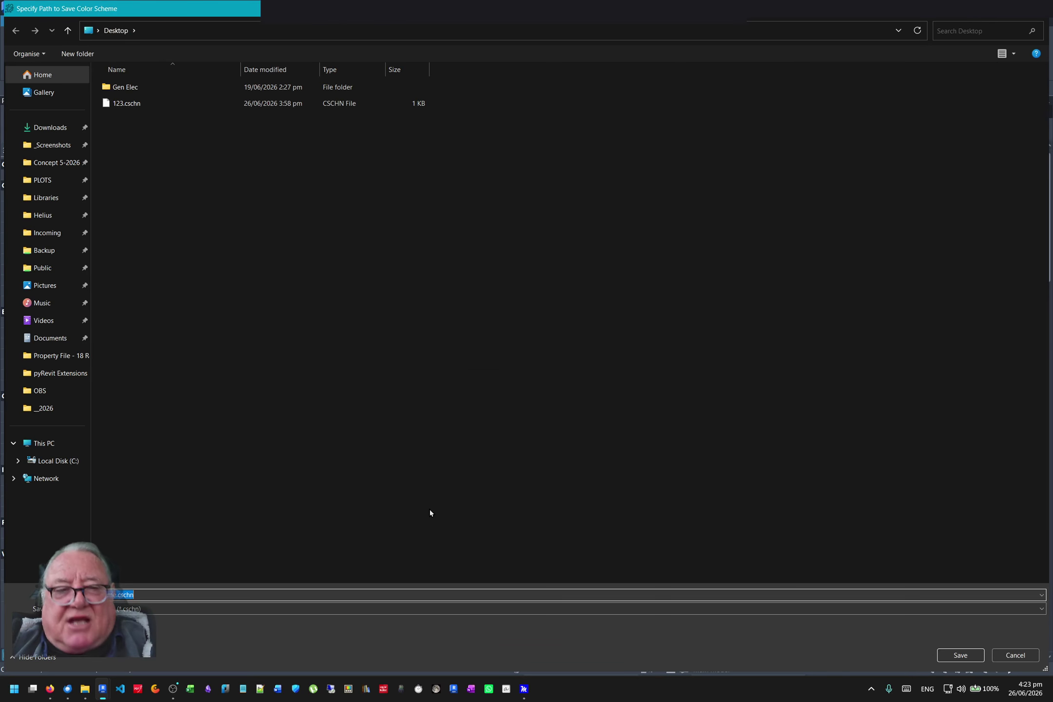
{"action": "key", "text": "BackSpace"}
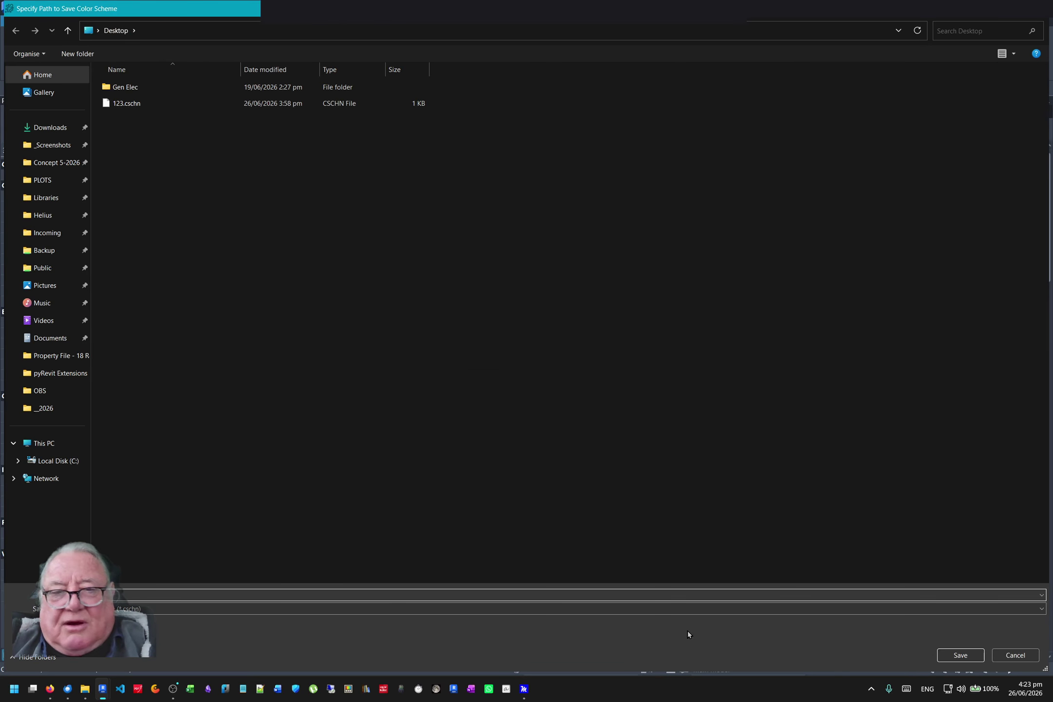
{"action": "left_click", "coordinate": [981, 656]}
Apply the generated gradient colors to the walls and bring the Revit 3D view back up.
{"action": "left_click", "coordinate": [626, 471]}
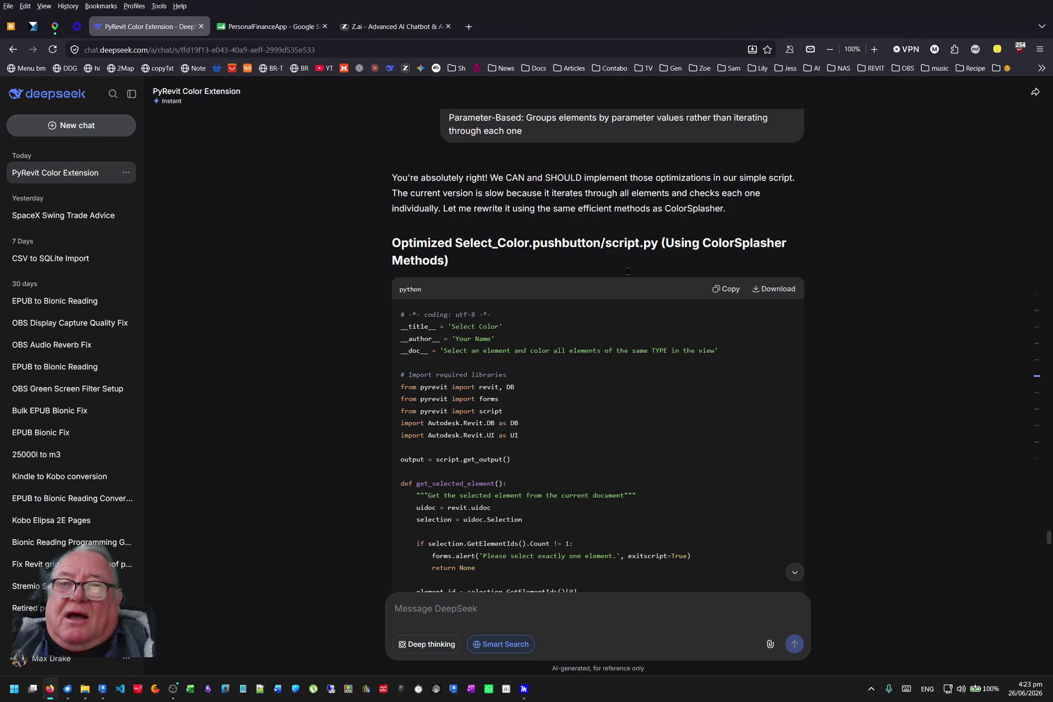
{"action": "left_click", "coordinate": [102, 688]}
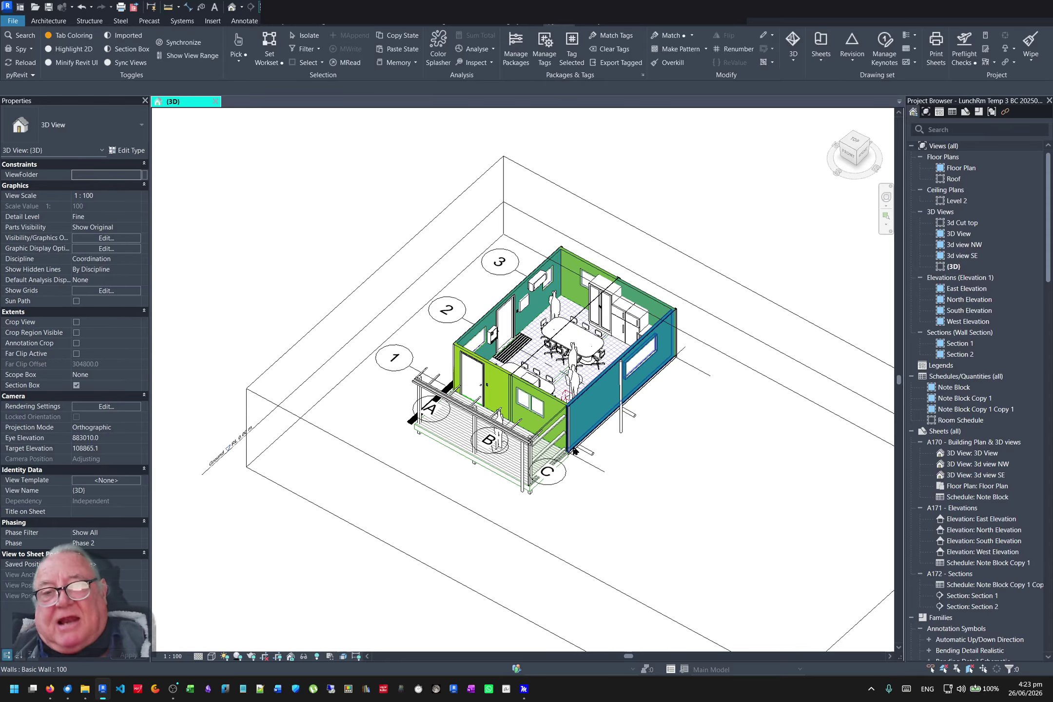
Inspect the area properties of the two front wall segments and the rear wall, one after another.
{"action": "left_click", "coordinate": [510, 387]}
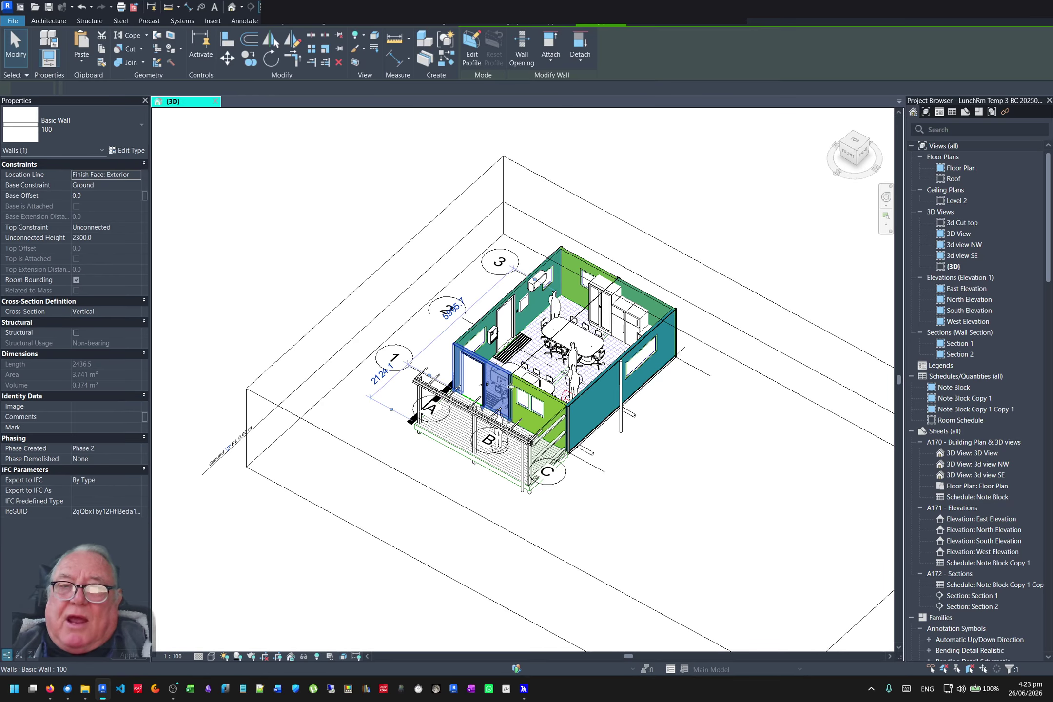
{"action": "left_click", "coordinate": [555, 404]}
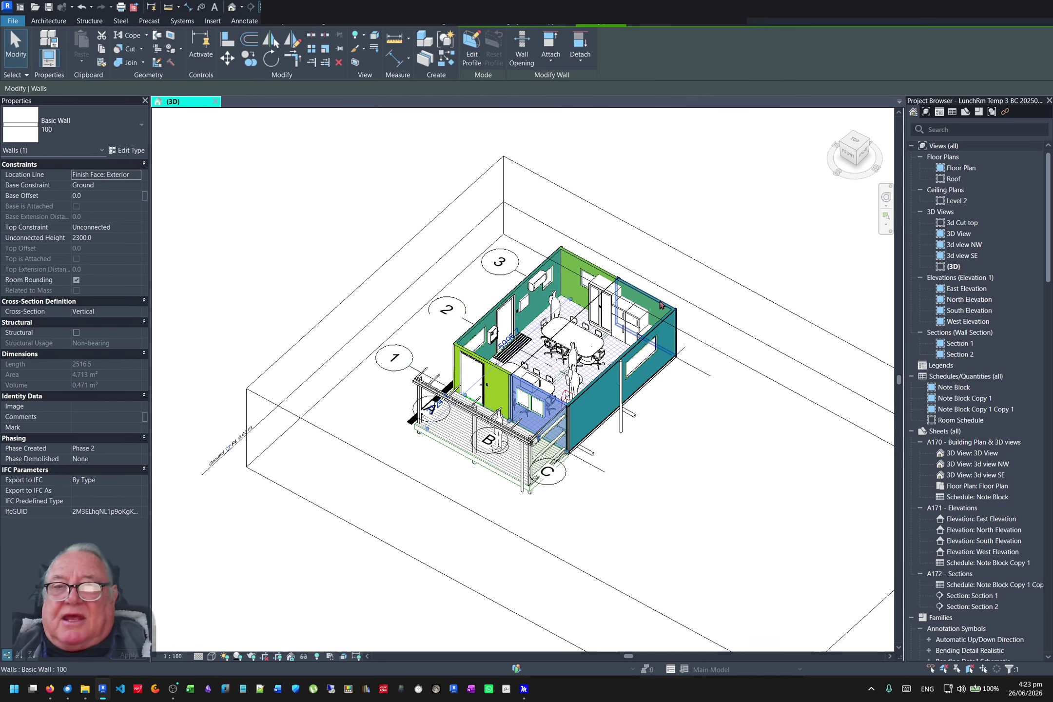
{"action": "left_click", "coordinate": [661, 304]}
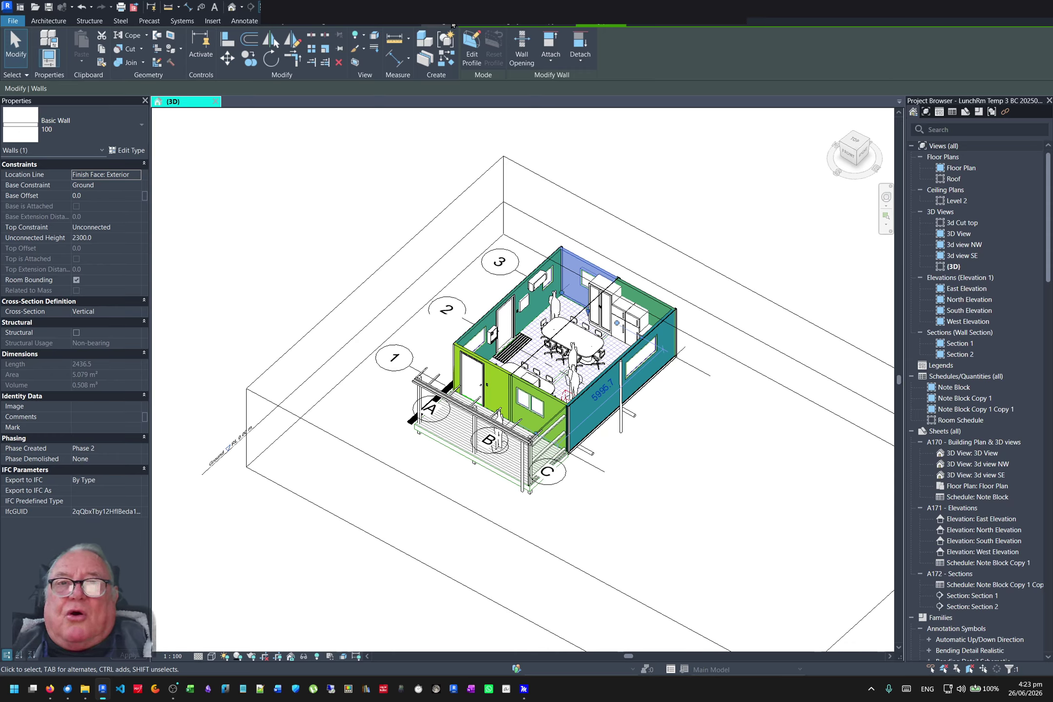
{"action": "left_click", "coordinate": [551, 22]}
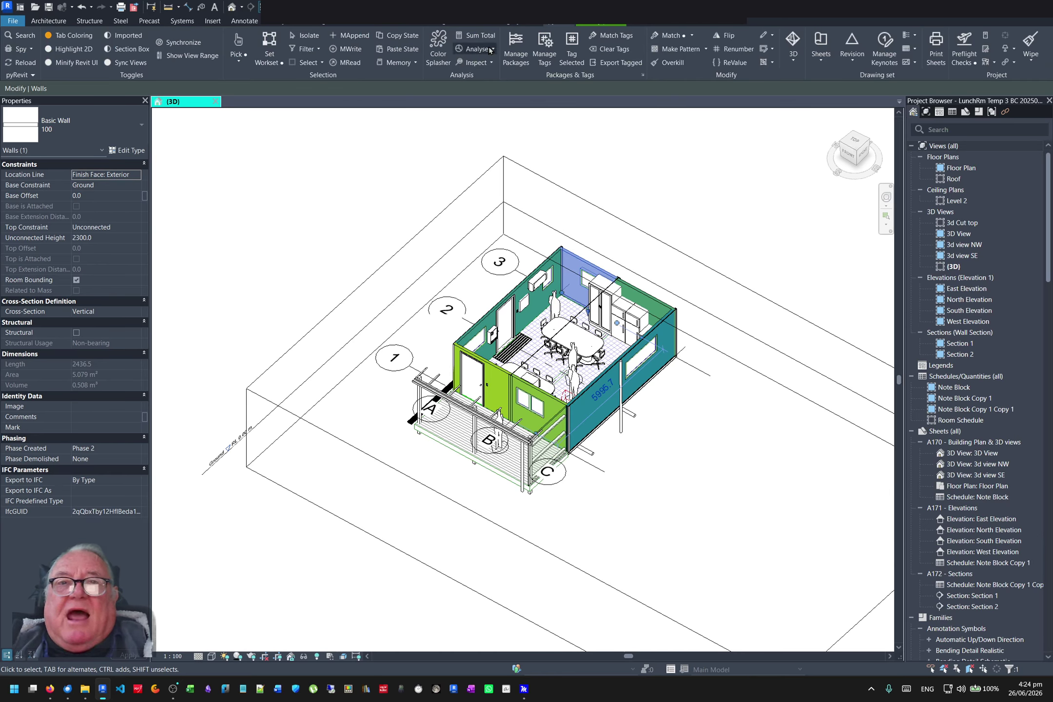
{"action": "left_click", "coordinate": [439, 46]}
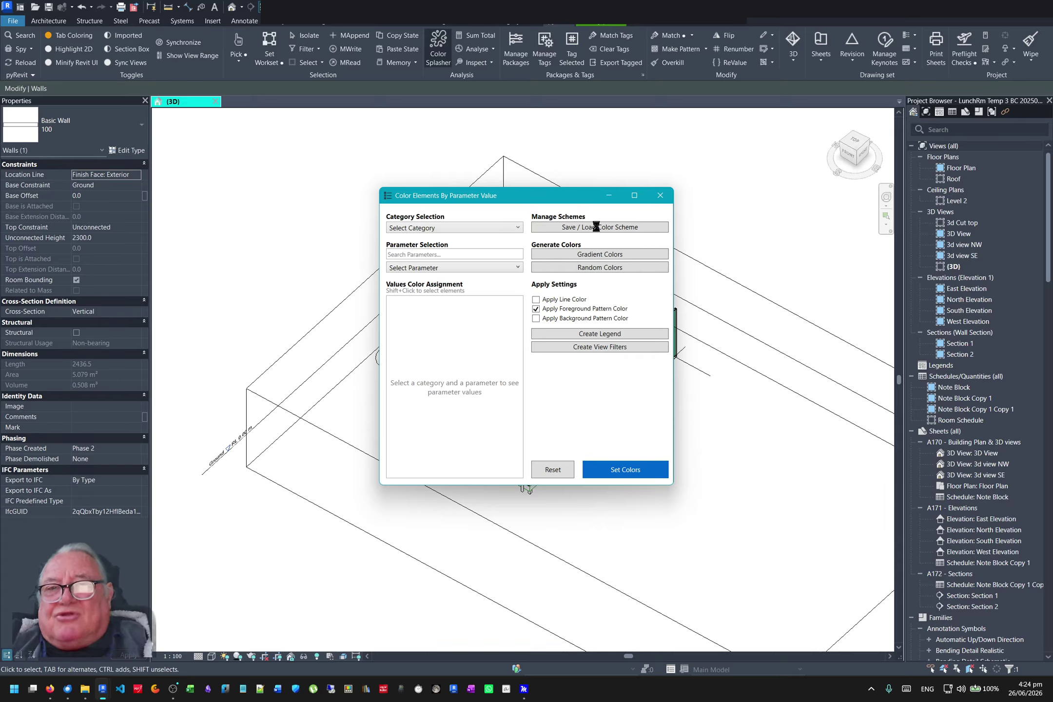
{"action": "left_click", "coordinate": [660, 195]}
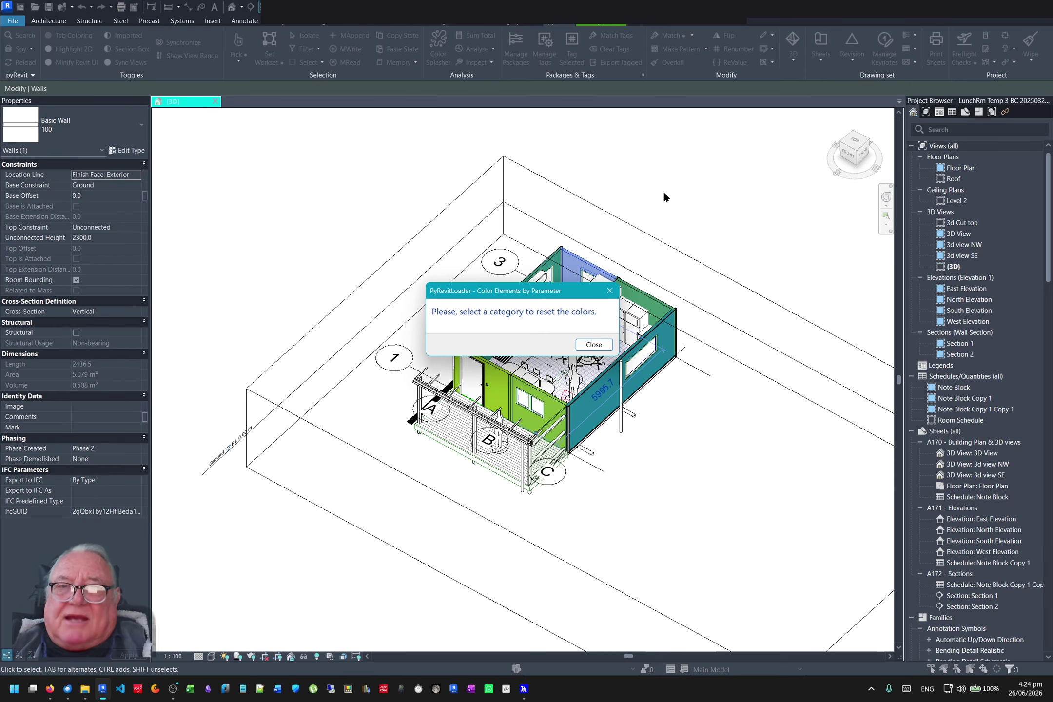
{"action": "left_click", "coordinate": [593, 345]}
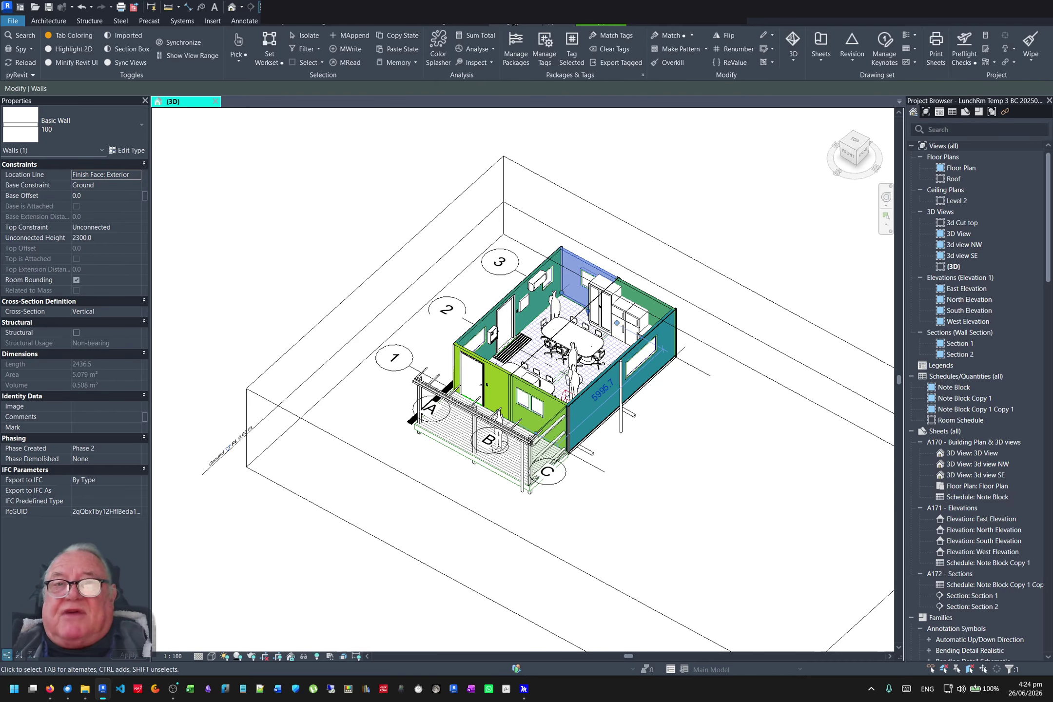
Try the custom Select Col tool with no element selected.
{"action": "left_click", "coordinate": [516, 24]}
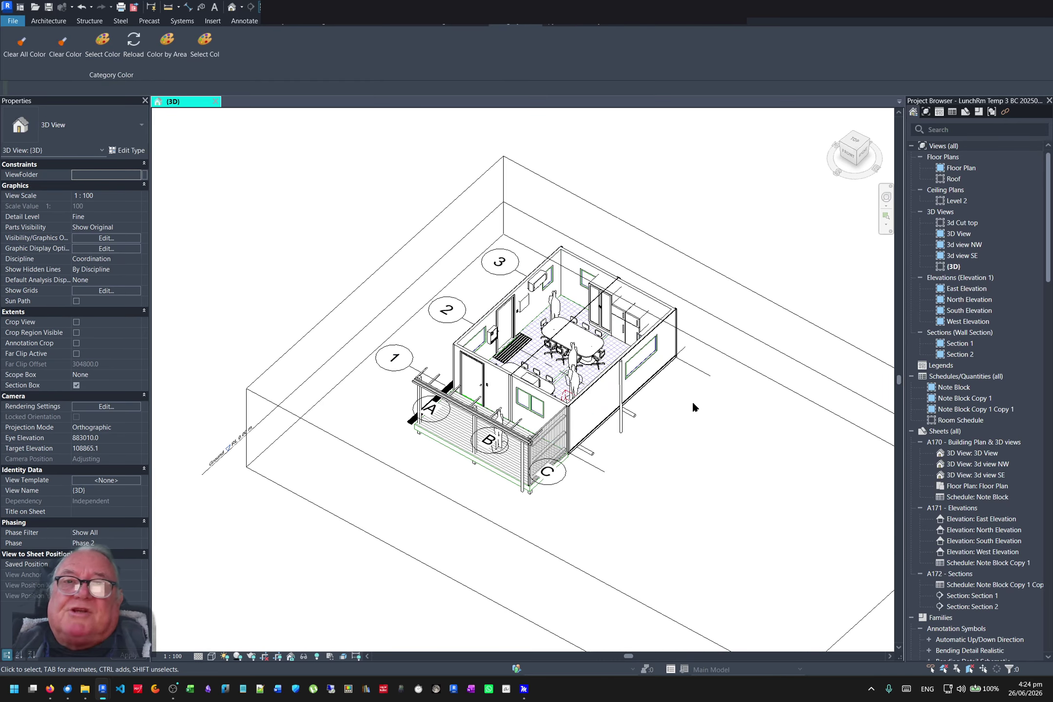
{"action": "left_click", "coordinate": [208, 52]}
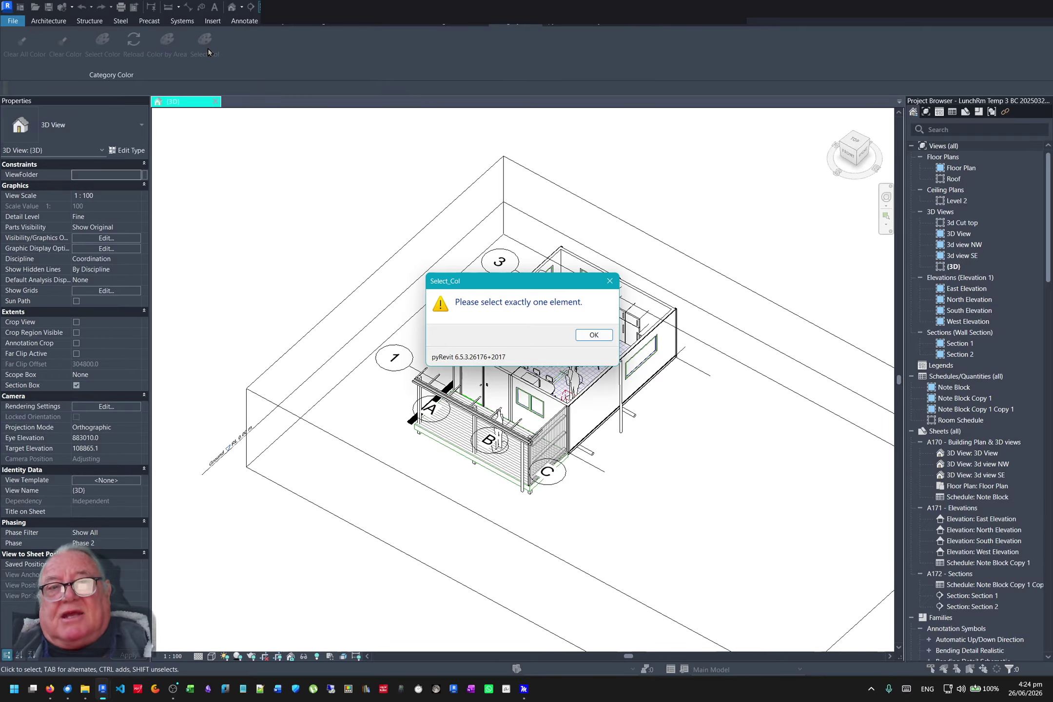
{"action": "left_click", "coordinate": [597, 332]}
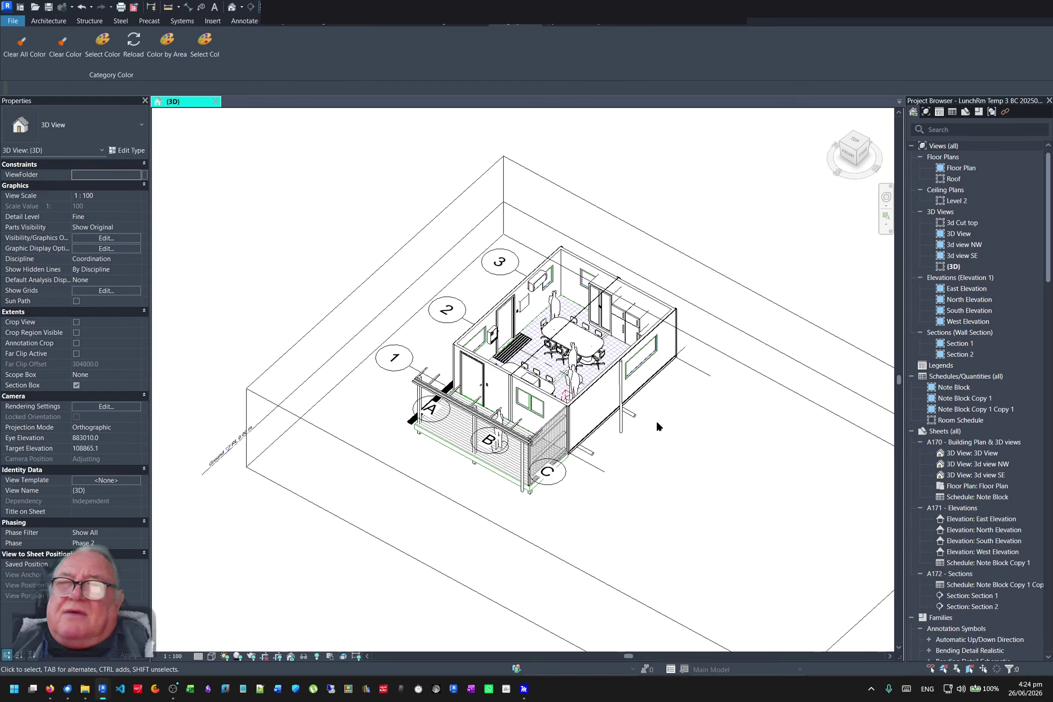
Color all elements of the Windows category Blue with Select Col, using the wide window in the long exterior wall as the sample.
{"action": "left_click", "coordinate": [650, 360]}
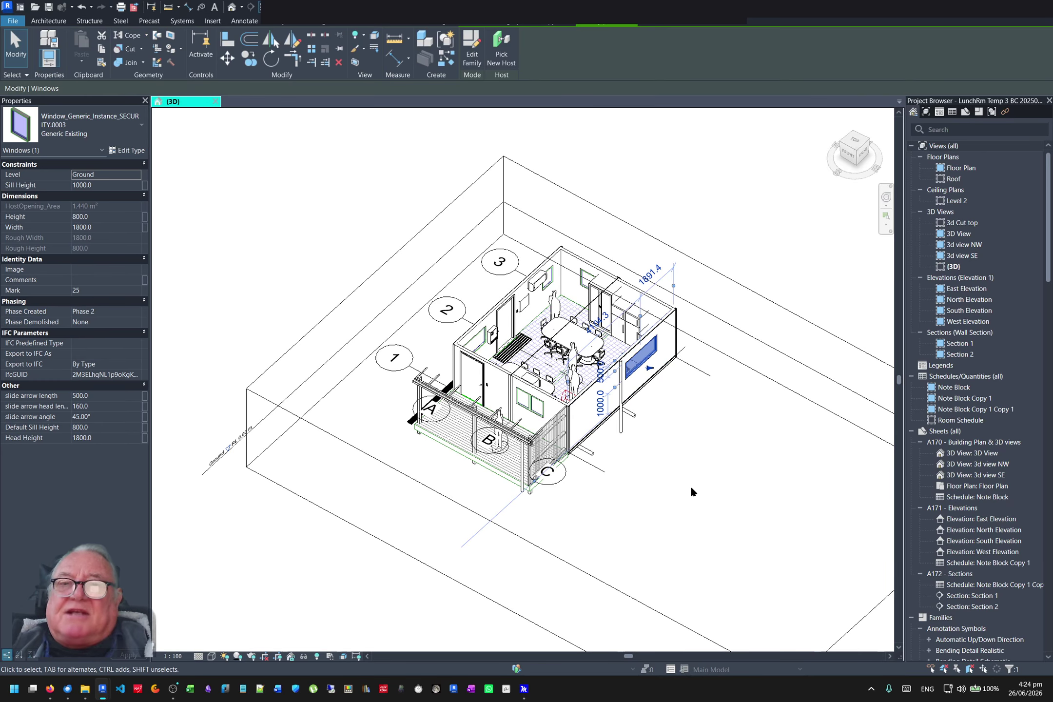
{"action": "left_click", "coordinate": [514, 23]}
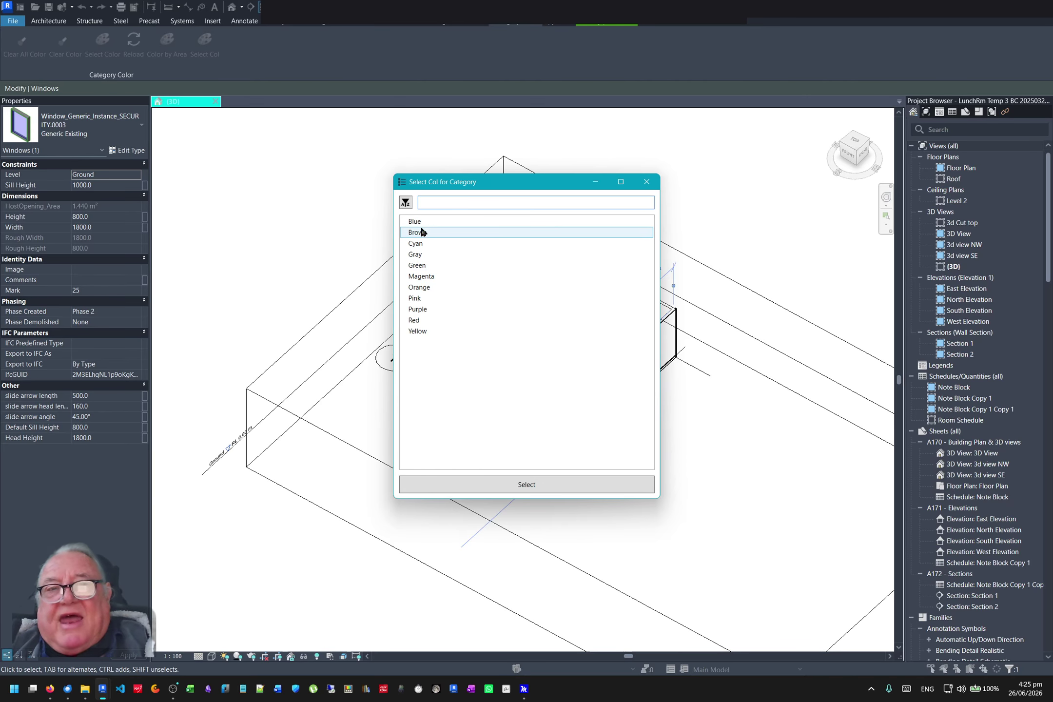
{"action": "left_click", "coordinate": [419, 221]}
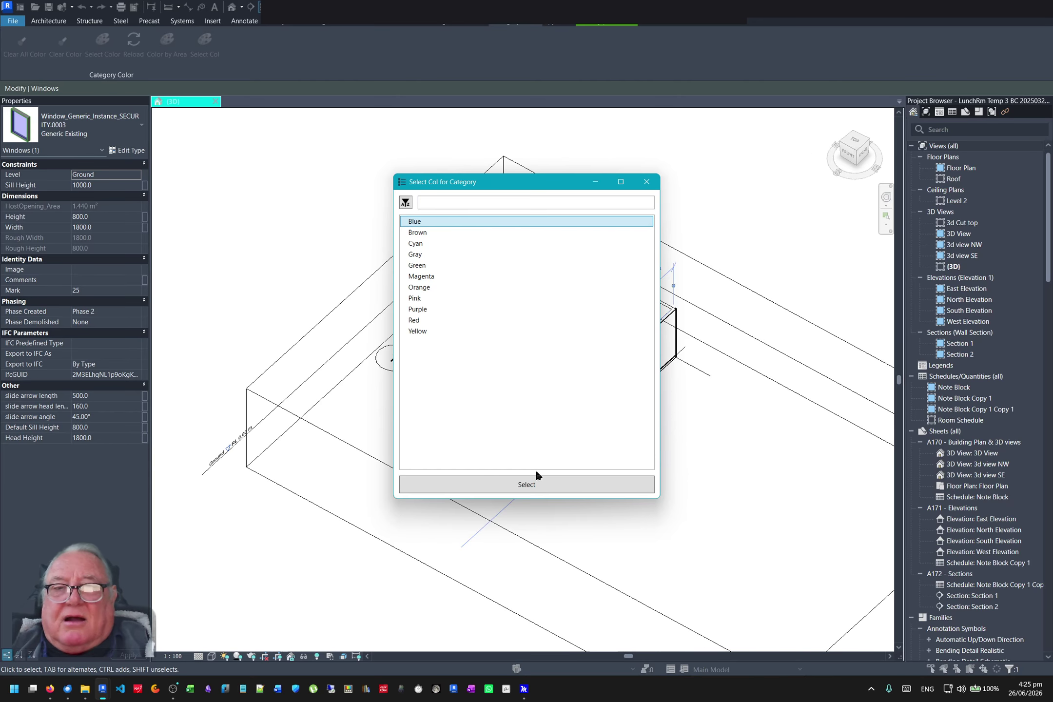
{"action": "left_click", "coordinate": [536, 484]}
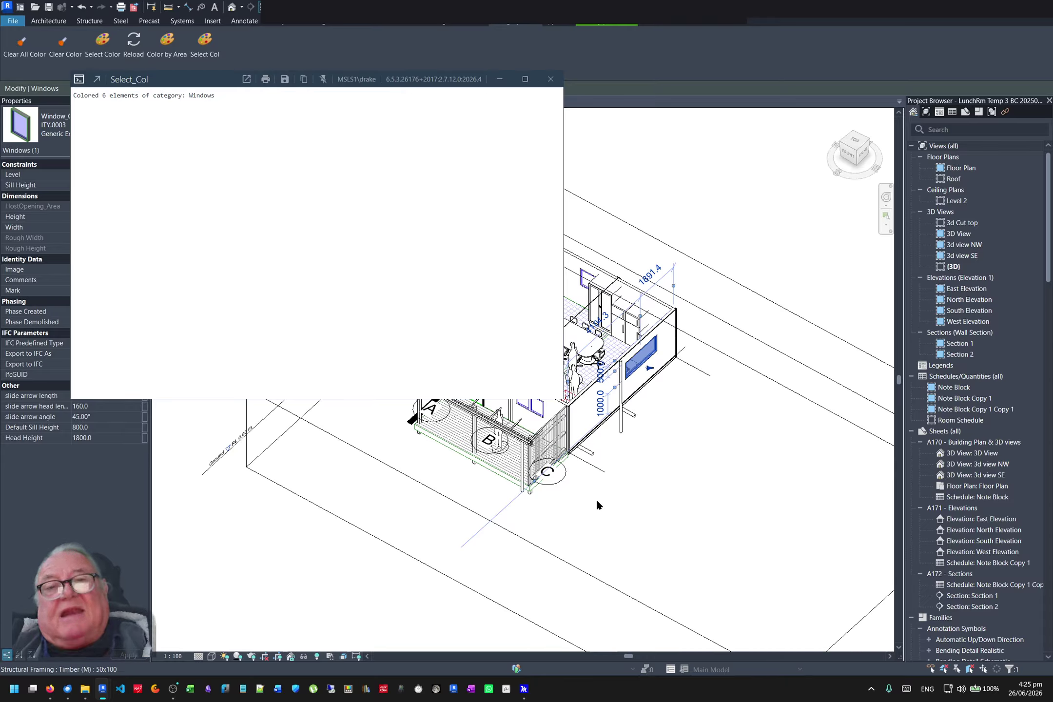
{"action": "left_click", "coordinate": [597, 501]}
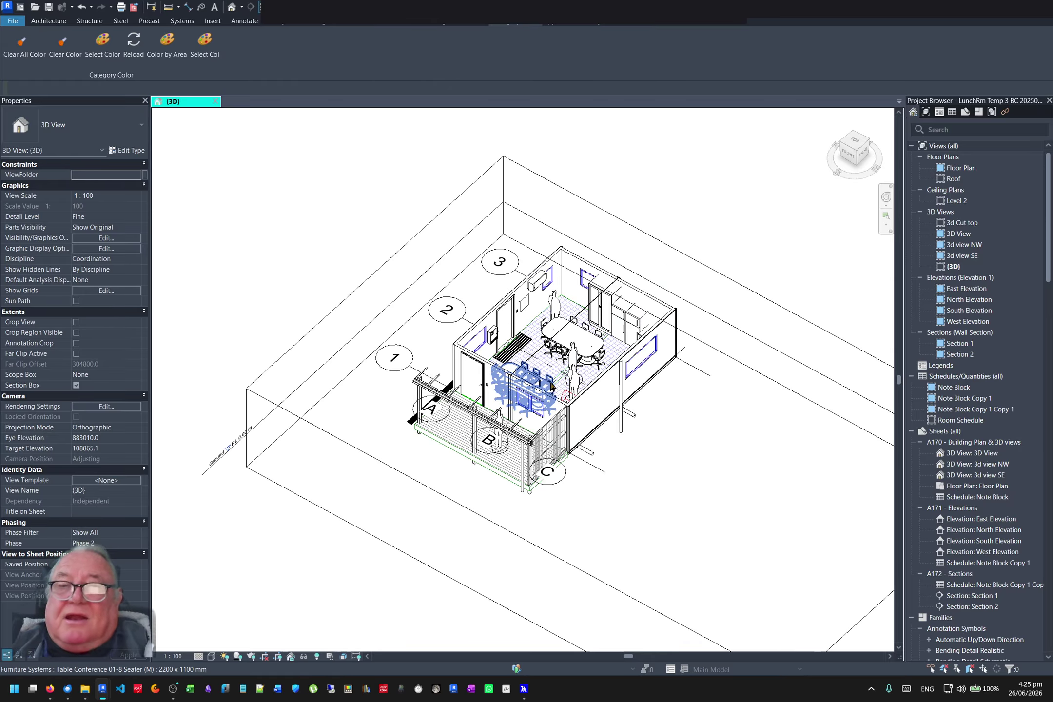
Select the long exterior wall containing the wide window as the sample element for Select Col.
{"action": "scroll", "coordinate": [644, 358], "scroll_direction": "up", "scroll_amount": 3}
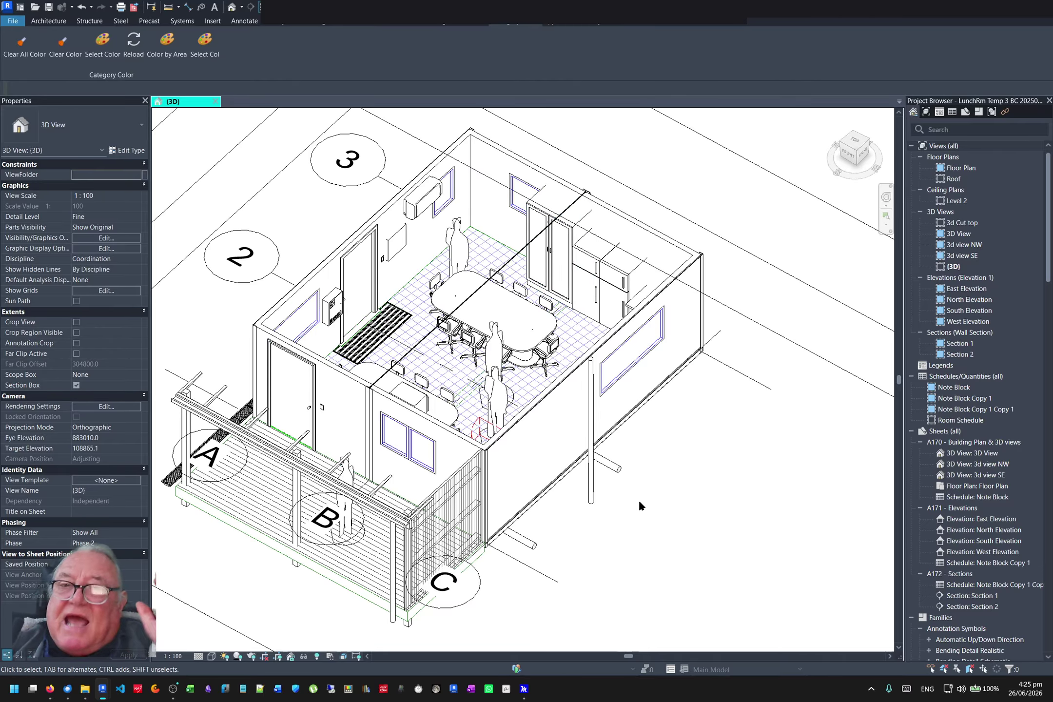
{"action": "scroll", "coordinate": [643, 502], "scroll_direction": "down", "scroll_amount": 4}
{"action": "middle_click_drag", "start_coordinate": [659, 536], "coordinate": [680, 449]}
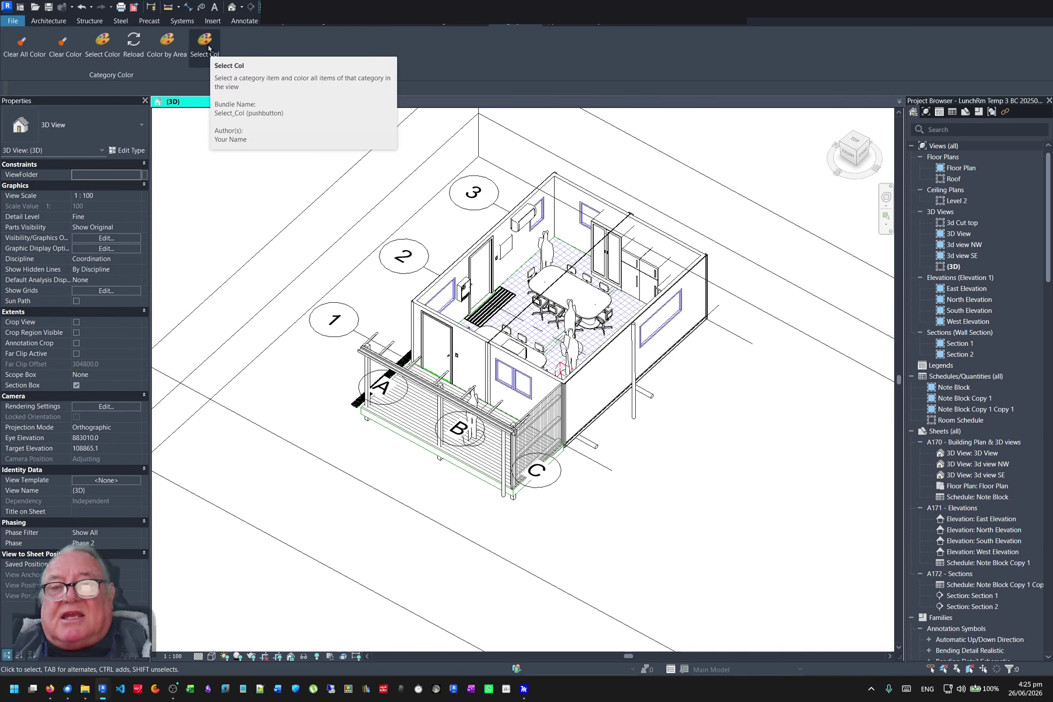
{"action": "left_click", "coordinate": [610, 388]}
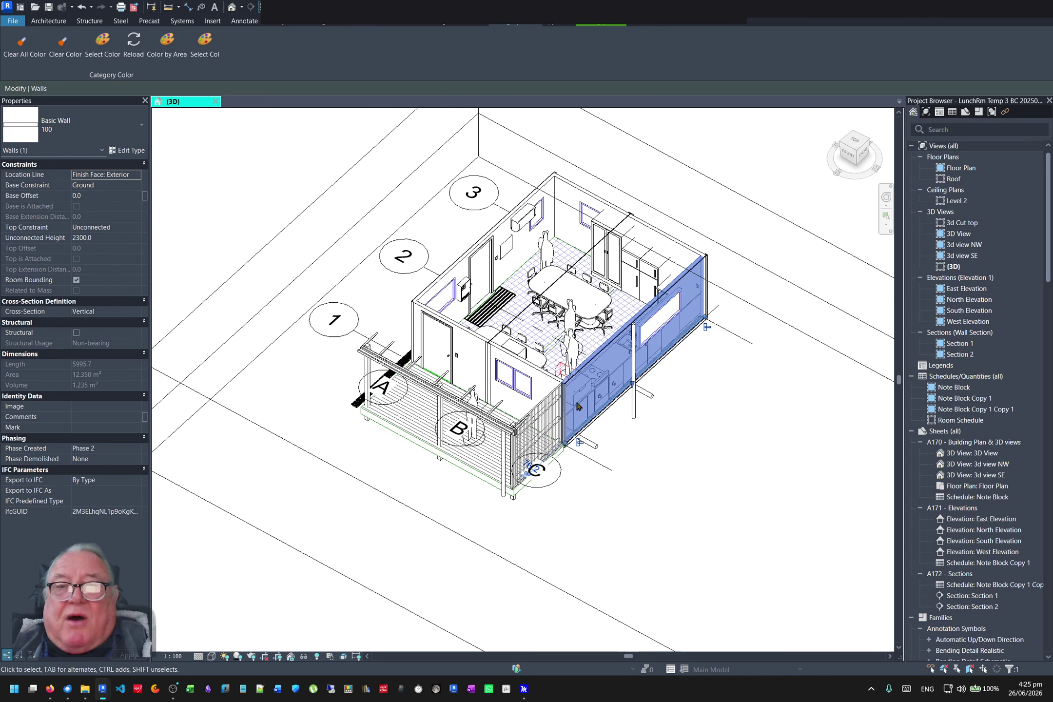